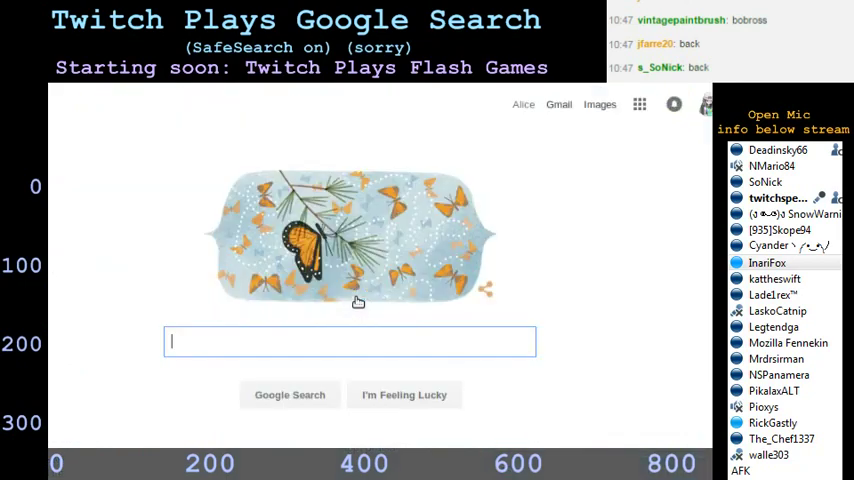
# Open the results behind today's butterfly doodle via the Google doodle
pyautogui.click(358, 303)
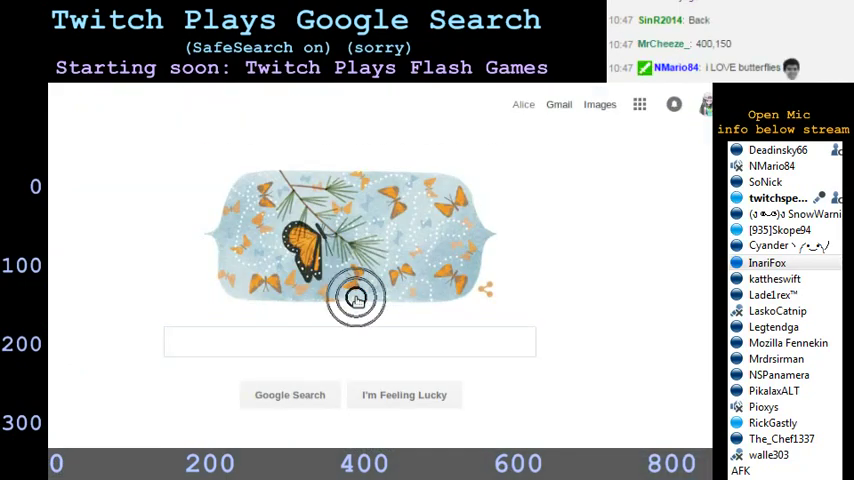
pyautogui.scroll(-5, 358, 303)
pyautogui.scroll(-5, 358, 303)
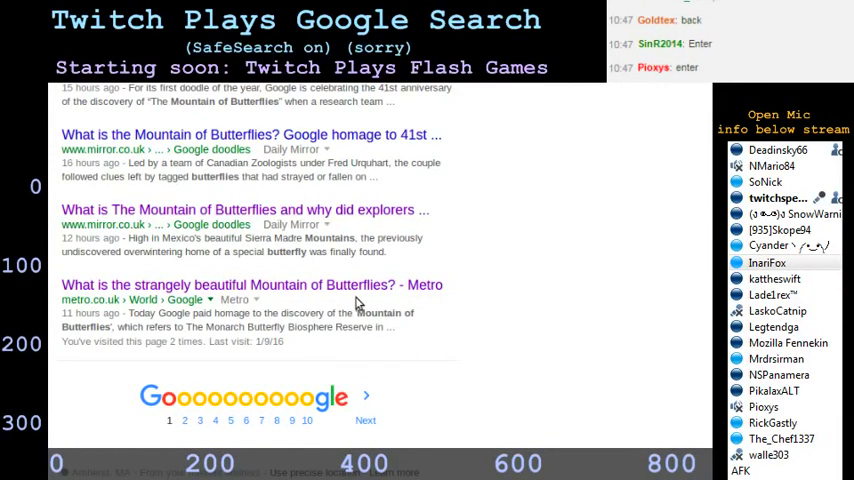
# Browse the Metro Mountain of Butterflies, Sian Blake arrest and Mac 'n' cheese lava cake articles
pyautogui.click(355, 298)
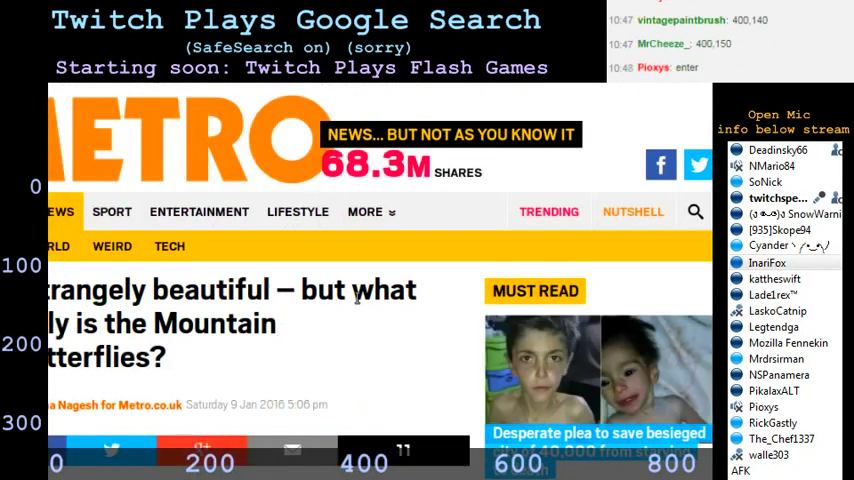
pyautogui.scroll(-5, 358, 303)
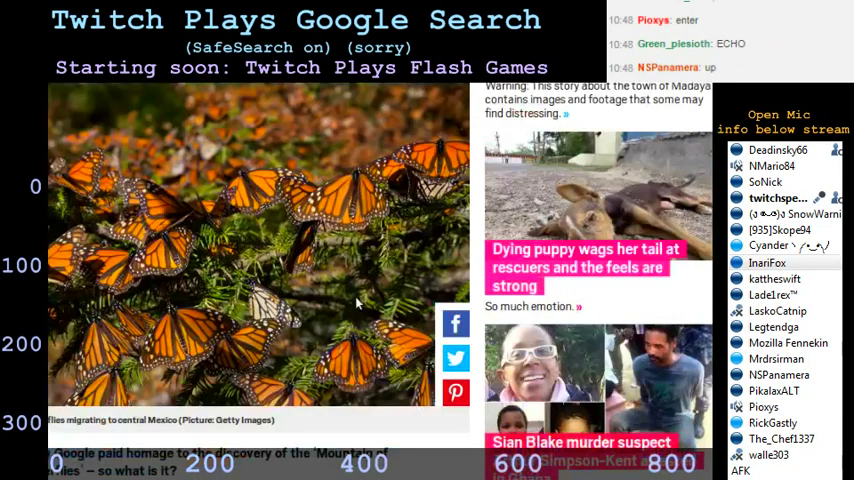
pyautogui.click(510, 340)
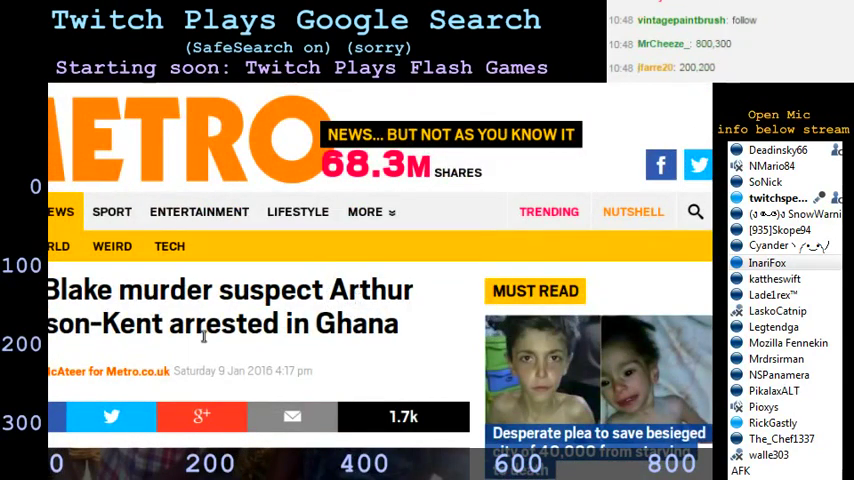
pyautogui.scroll(-8, 355, 297)
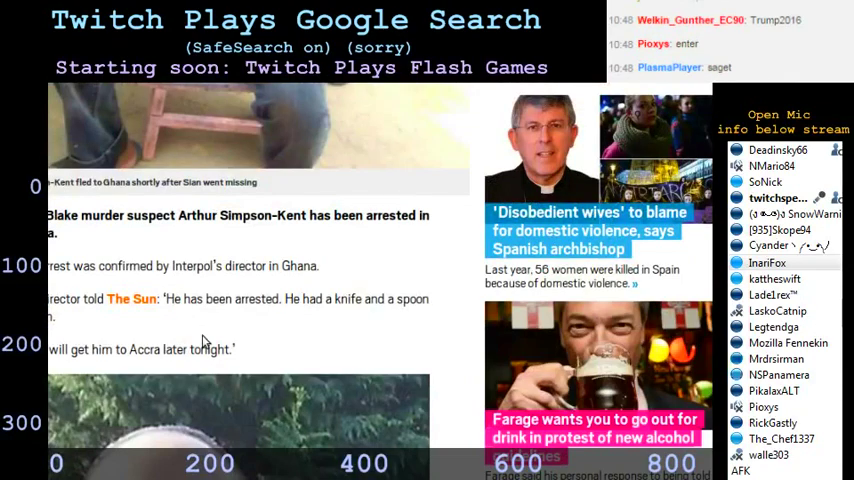
pyautogui.scroll(-5, 203, 343)
pyautogui.scroll(-5, 203, 343)
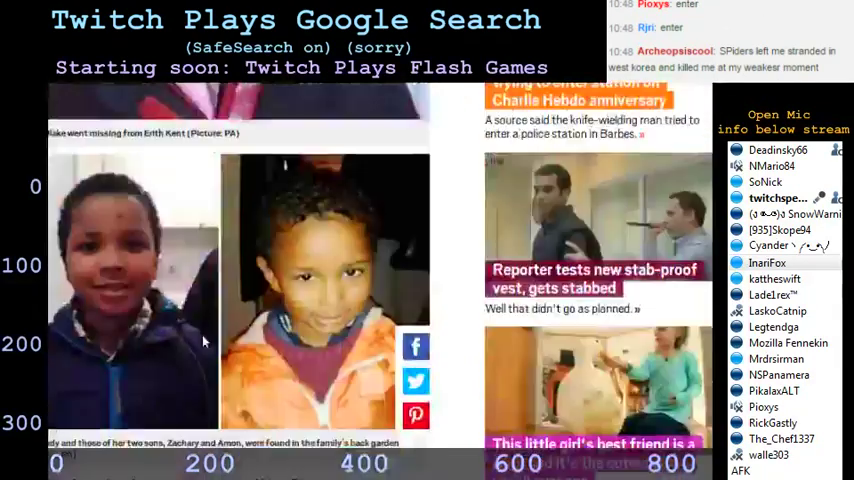
pyautogui.scroll(-5, 203, 343)
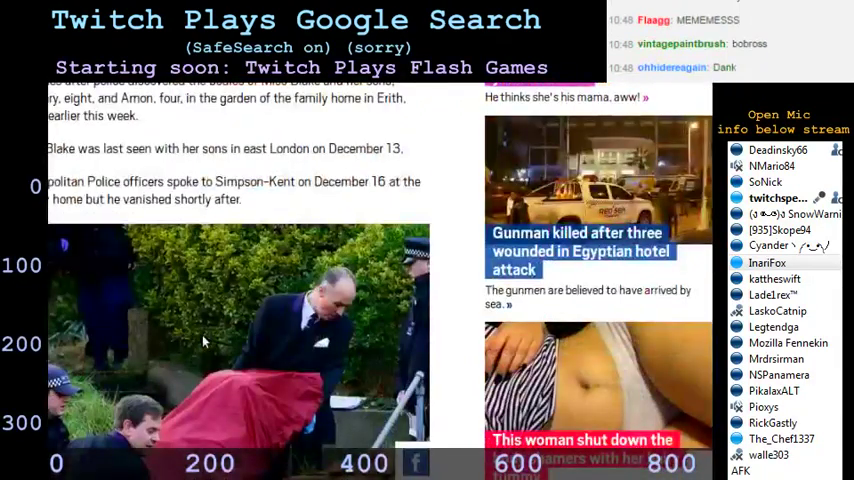
pyautogui.scroll(-5, 203, 343)
pyautogui.scroll(-3, 203, 343)
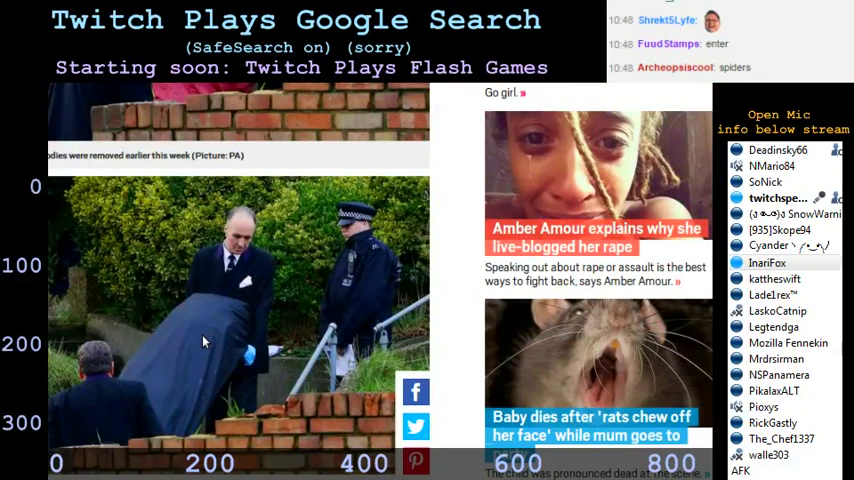
pyautogui.scroll(-5, 203, 343)
pyautogui.scroll(-5, 203, 343)
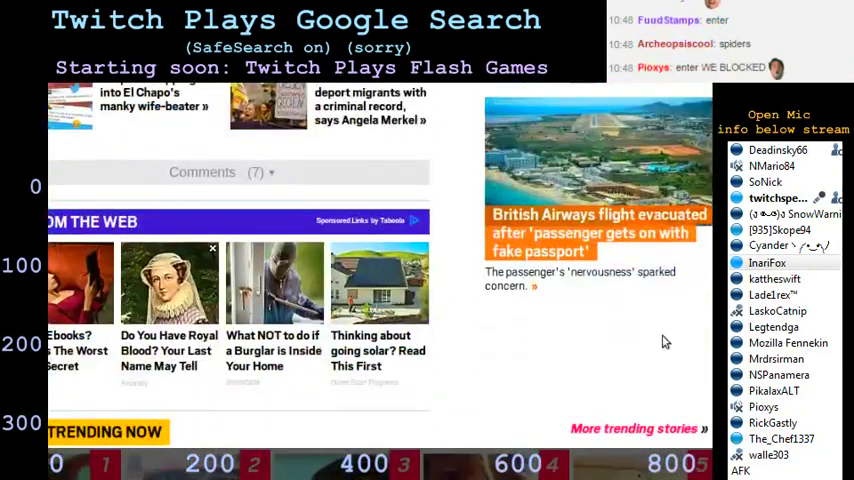
pyautogui.scroll(-5, 665, 342)
pyautogui.scroll(-3, 665, 342)
pyautogui.scroll(-5, 665, 342)
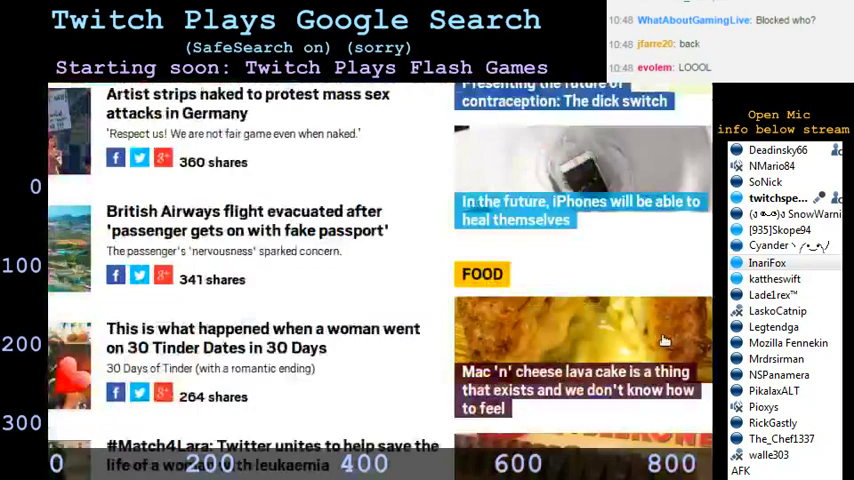
pyautogui.click(664, 417)
pyautogui.scroll(-5, 350, 220)
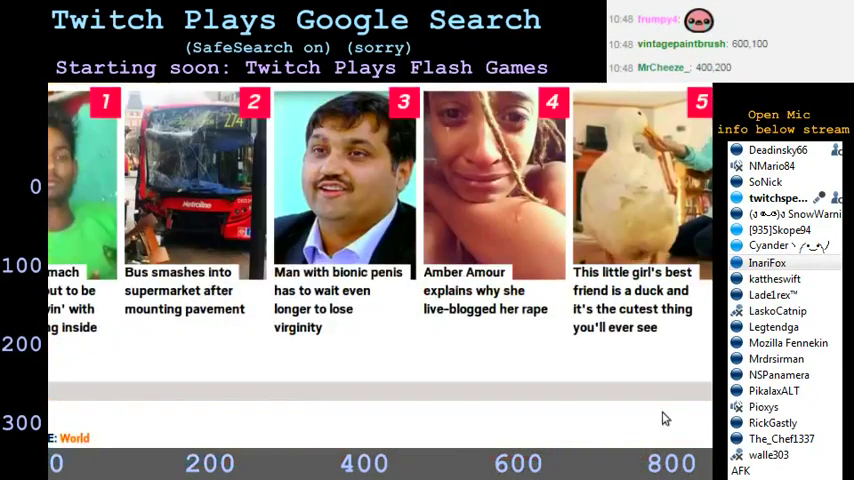
pyautogui.scroll(-5, 203, 417)
pyautogui.scroll(-5, 203, 417)
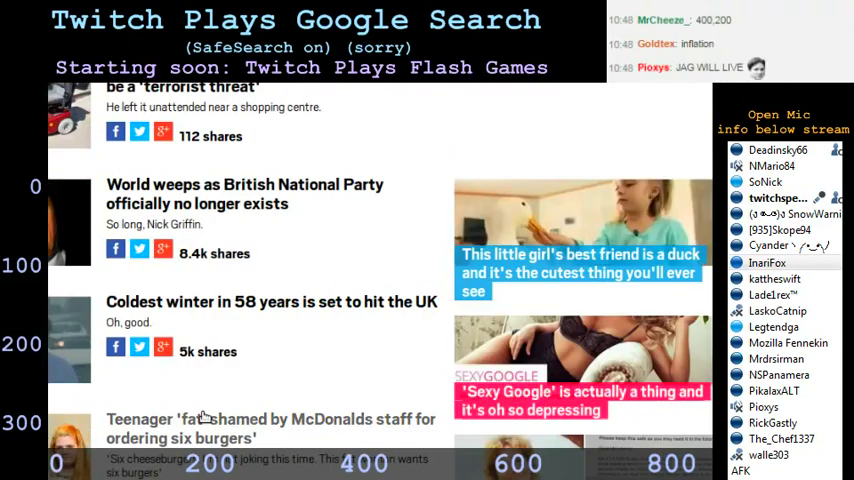
pyautogui.scroll(-5, 203, 417)
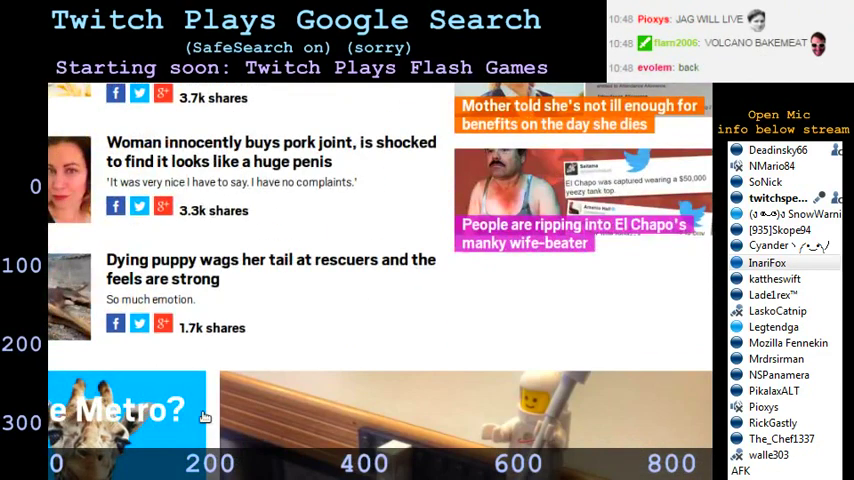
pyautogui.scroll(-5, 203, 417)
pyautogui.scroll(-5, 203, 417)
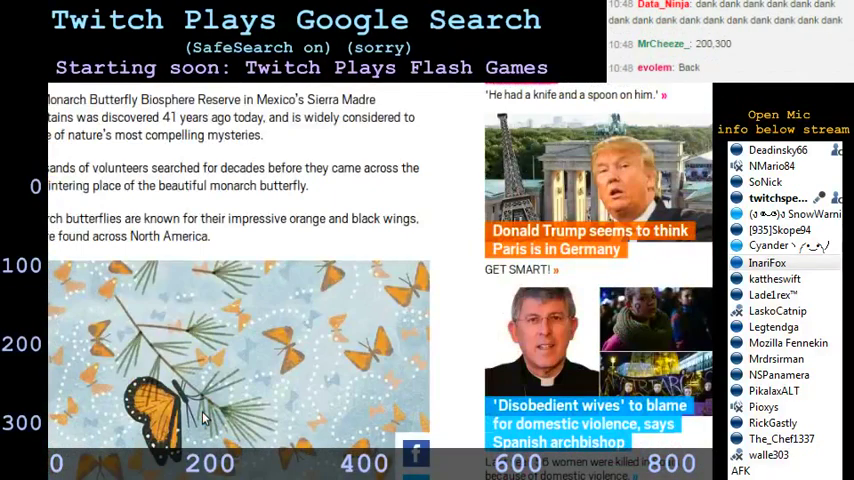
pyautogui.scroll(-5, 435, 341)
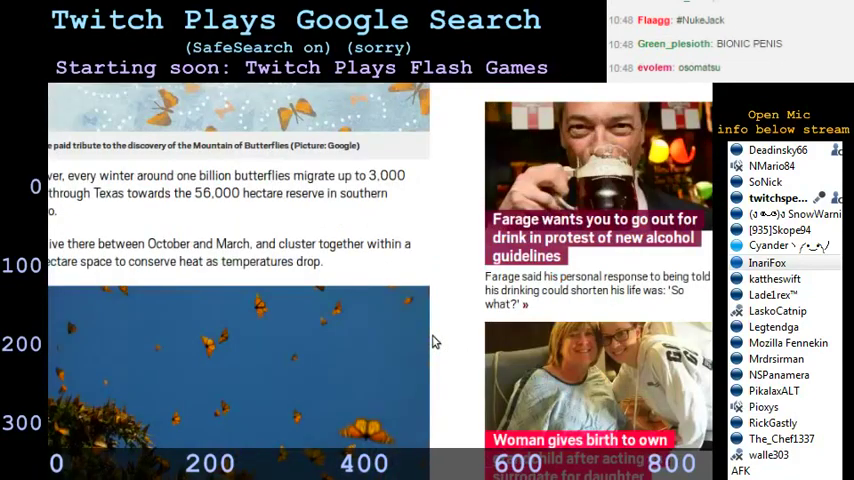
pyautogui.scroll(-5, 435, 341)
pyautogui.scroll(-5, 435, 341)
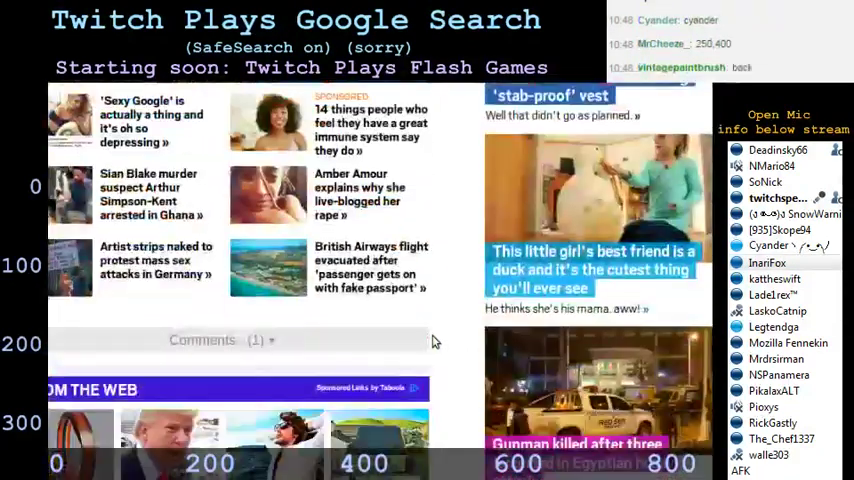
pyautogui.scroll(-5, 435, 341)
pyautogui.scroll(-5, 435, 341)
pyautogui.scroll(-5, 435, 341)
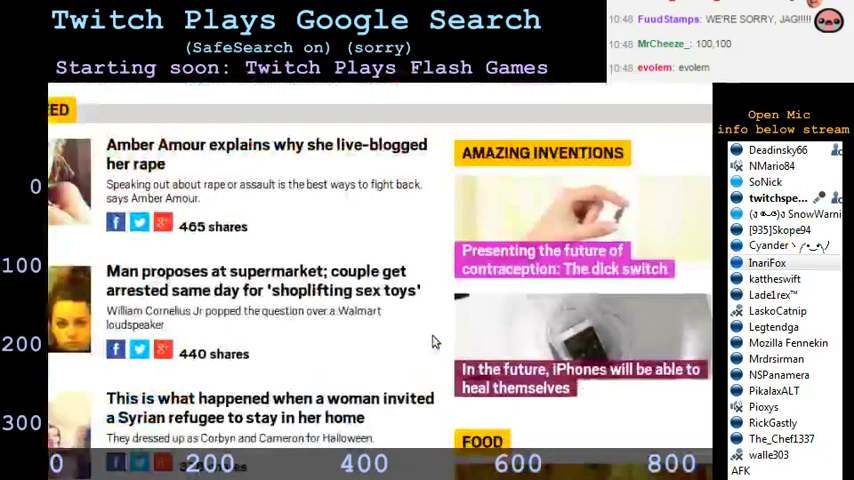
# Go back through the butterfly results to the Google home page and edit the 'googleRIOT Spiders' query
pyautogui.hotkey('alt', 'Left')
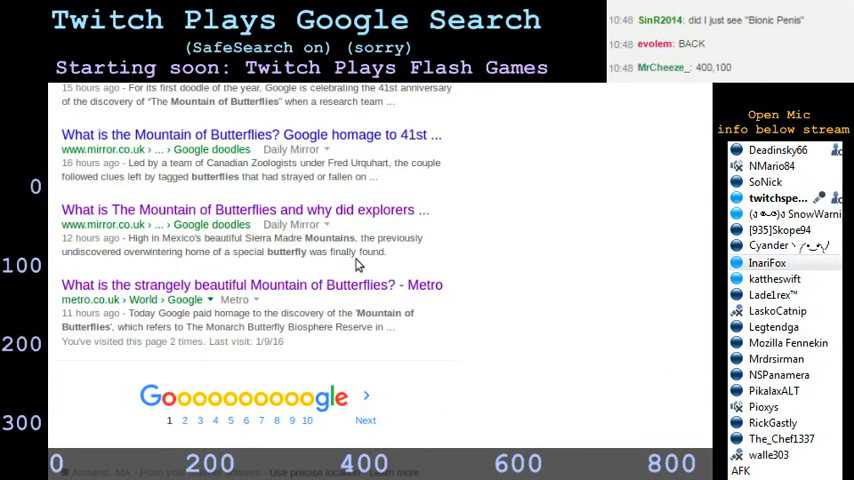
pyautogui.hotkey('alt', 'Left')
pyautogui.write('google')
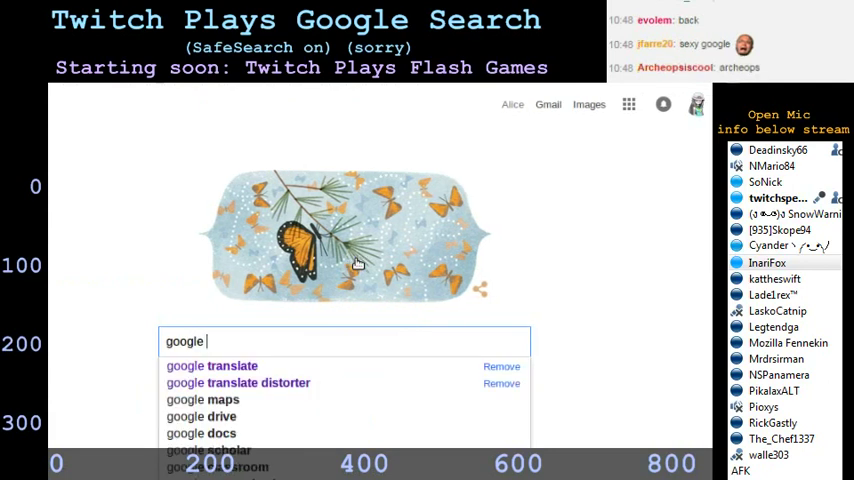
pyautogui.write('RIOT ')
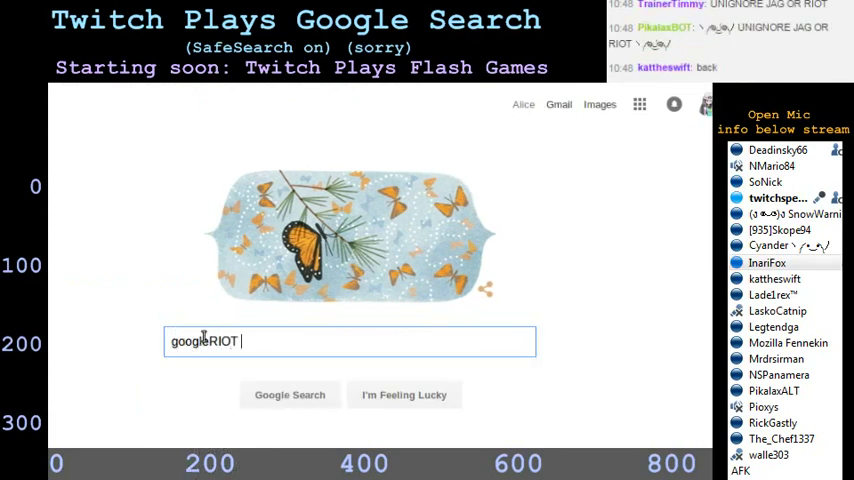
pyautogui.write('Spider')
pyautogui.click(305, 352)
pyautogui.write('s ')
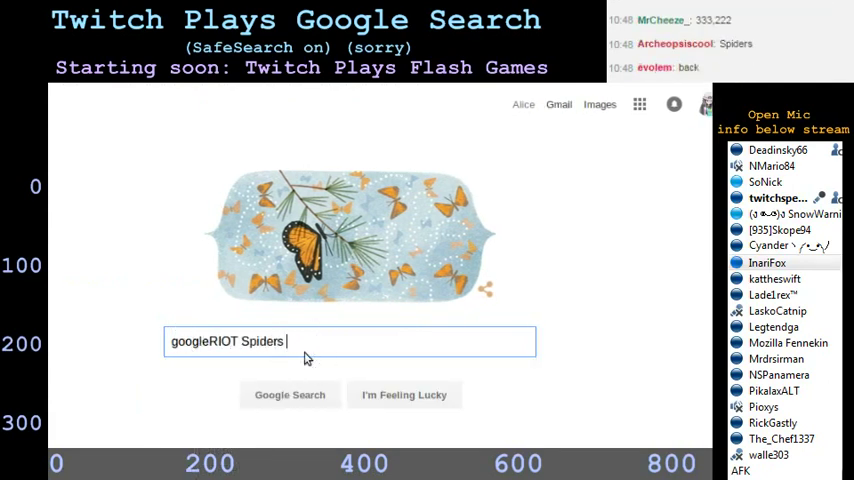
pyautogui.write('WutFac')
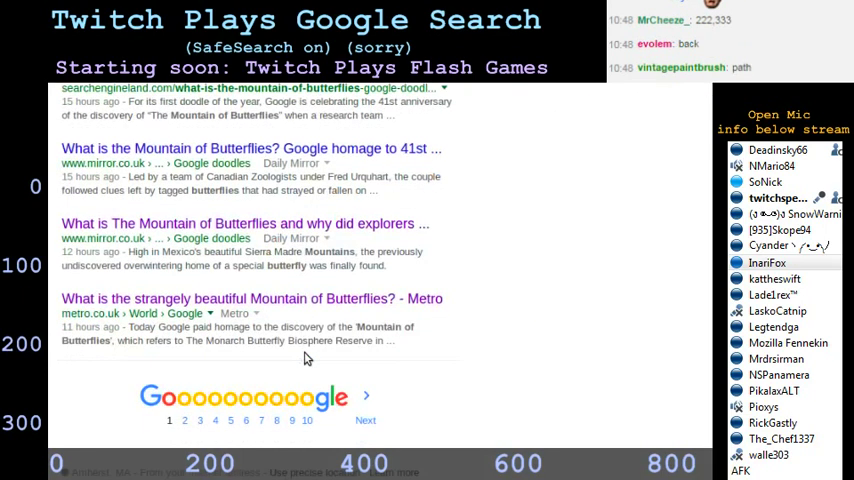
pyautogui.click(575, 338)
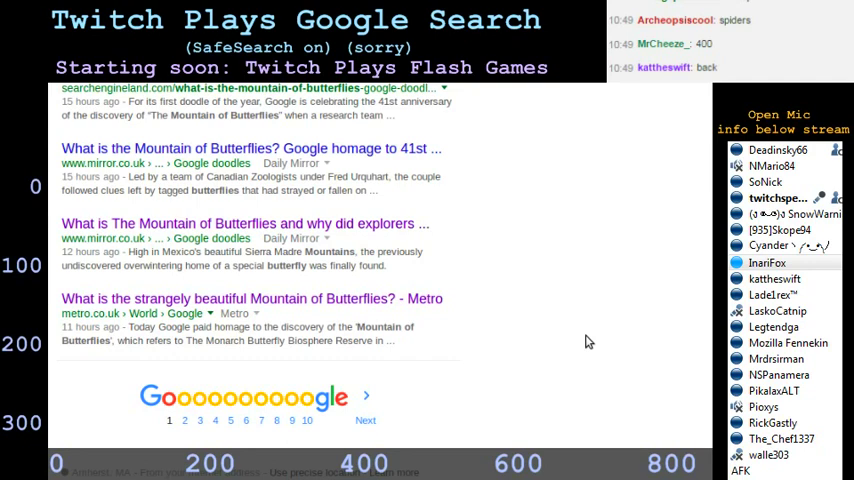
pyautogui.click(358, 299)
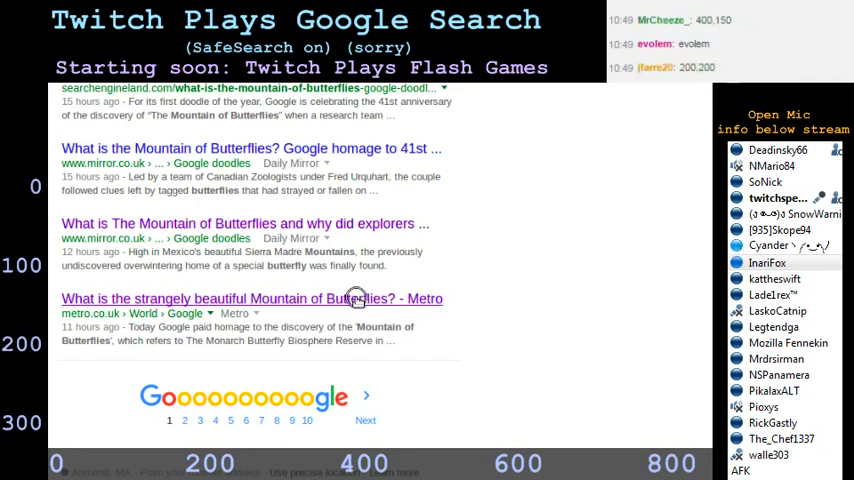
pyautogui.hotkey('alt', 'Left')
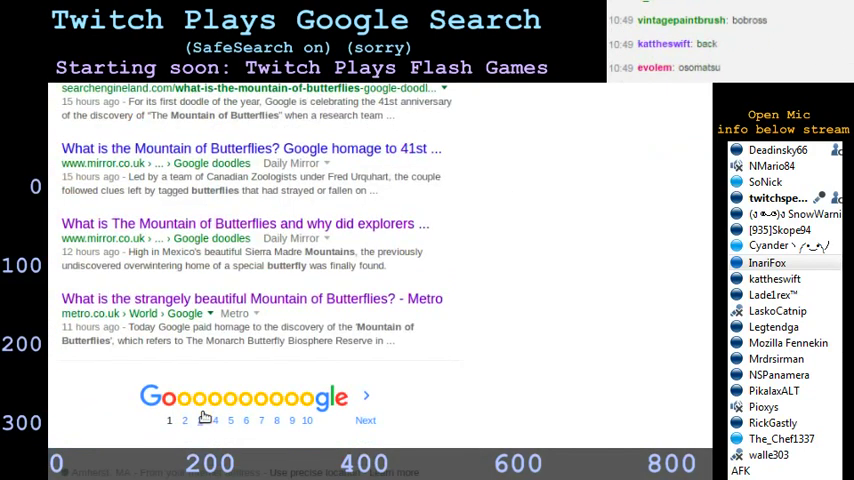